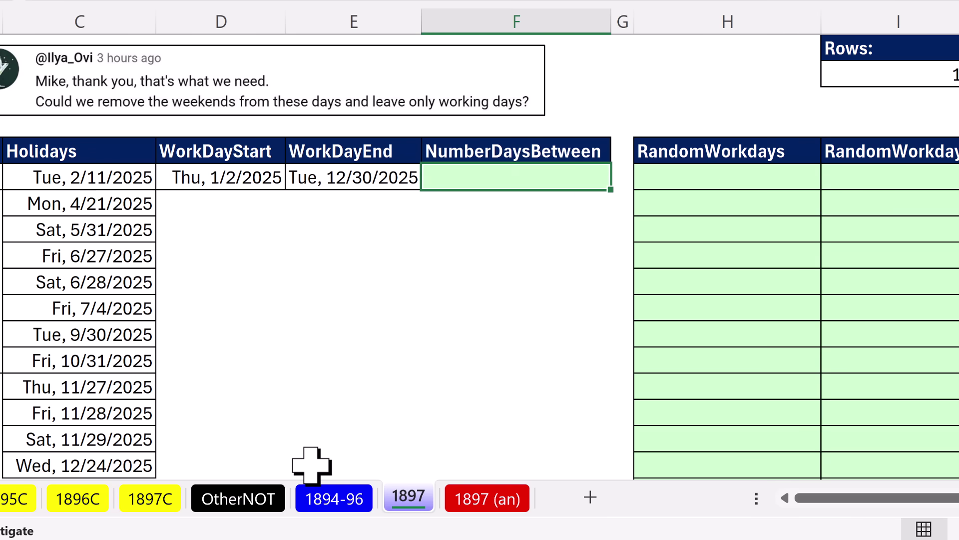
# In F5 enter =NETWORKDAYS.INTL(WorkDayStart,WorkDayEnd,"0010001",Holidays), returning 249 workdays
pyautogui.write('=net')
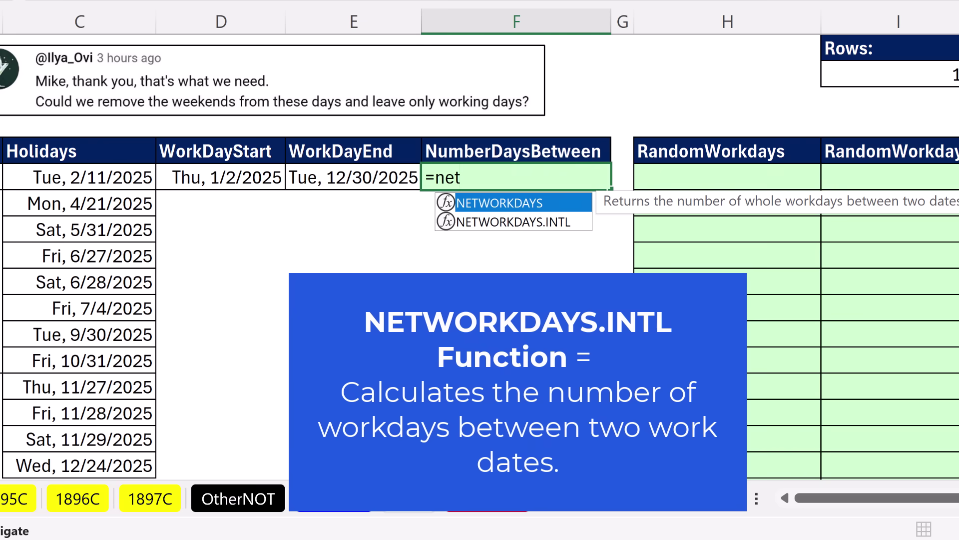
pyautogui.press('Down')
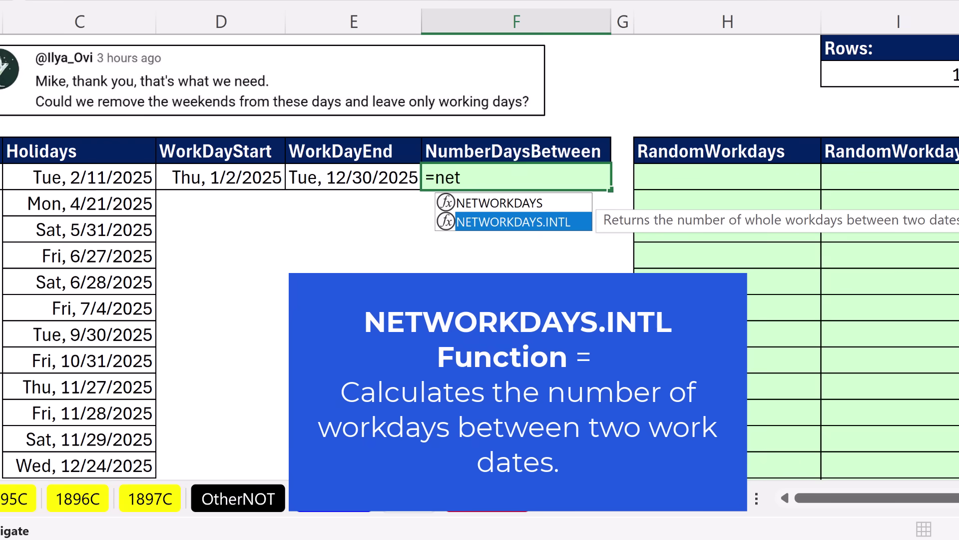
pyautogui.press('Tab')
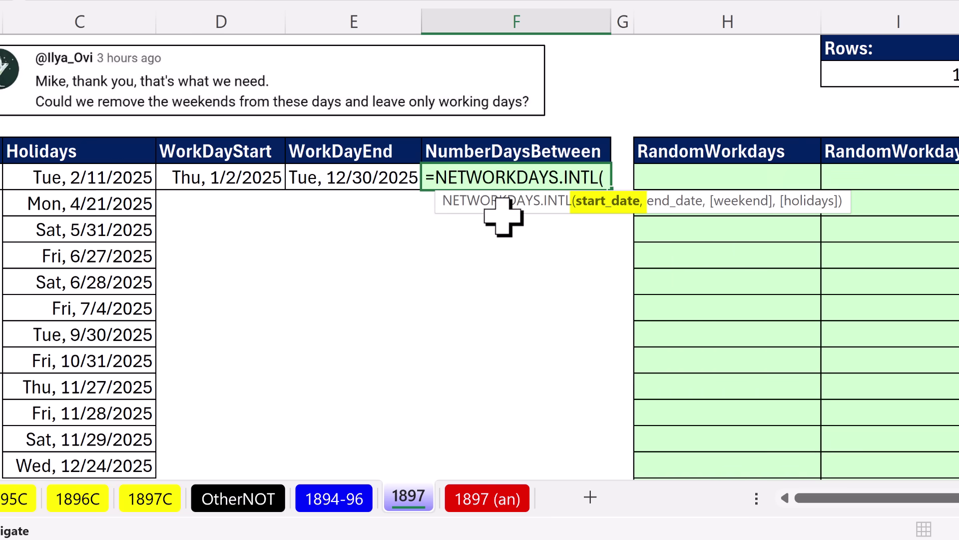
pyautogui.click(259, 176)
pyautogui.write(',')
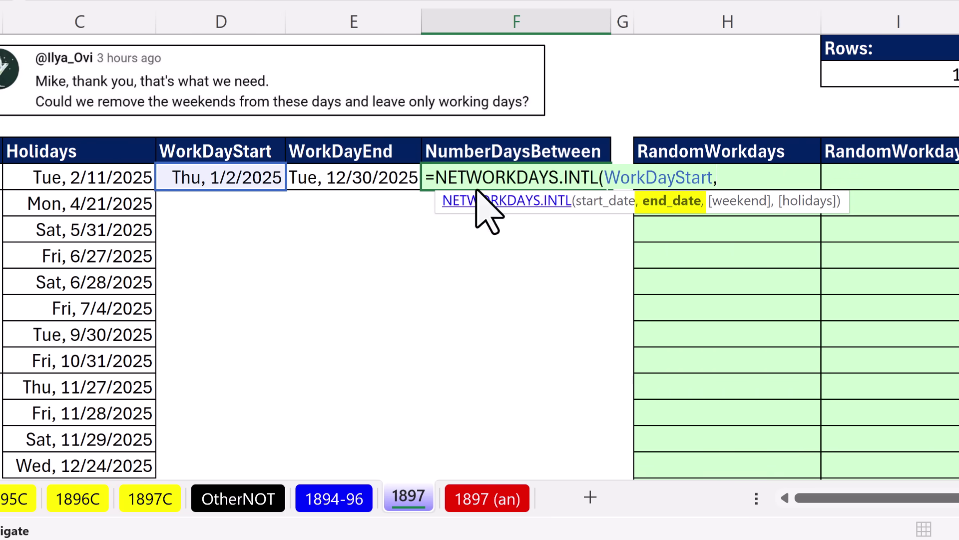
pyautogui.click(395, 177)
pyautogui.write(',')
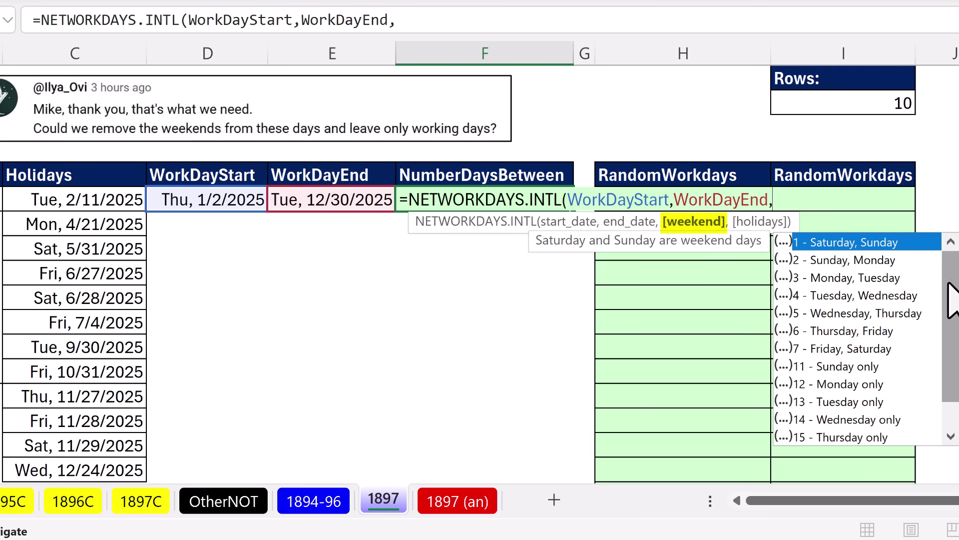
pyautogui.moveTo(952, 300); pyautogui.dragTo(950, 327)
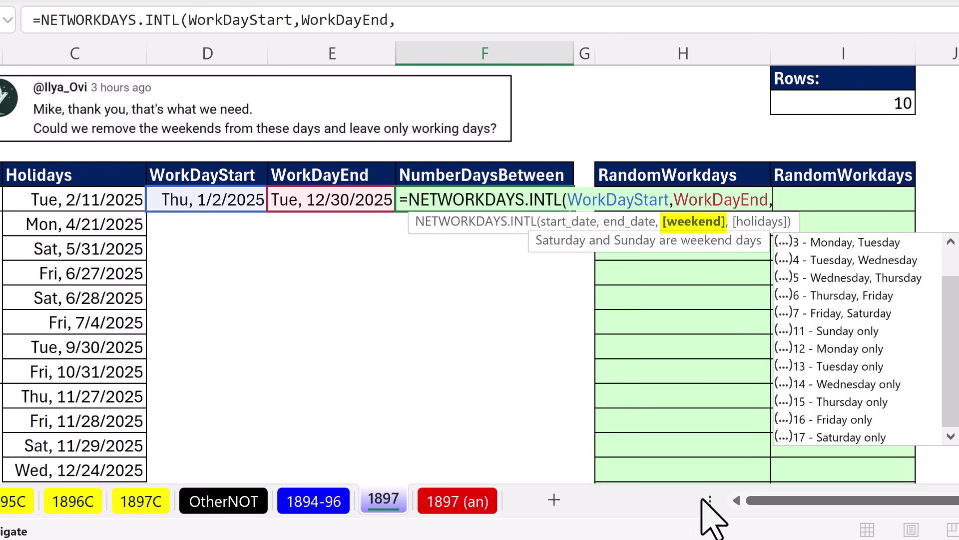
pyautogui.write('"')
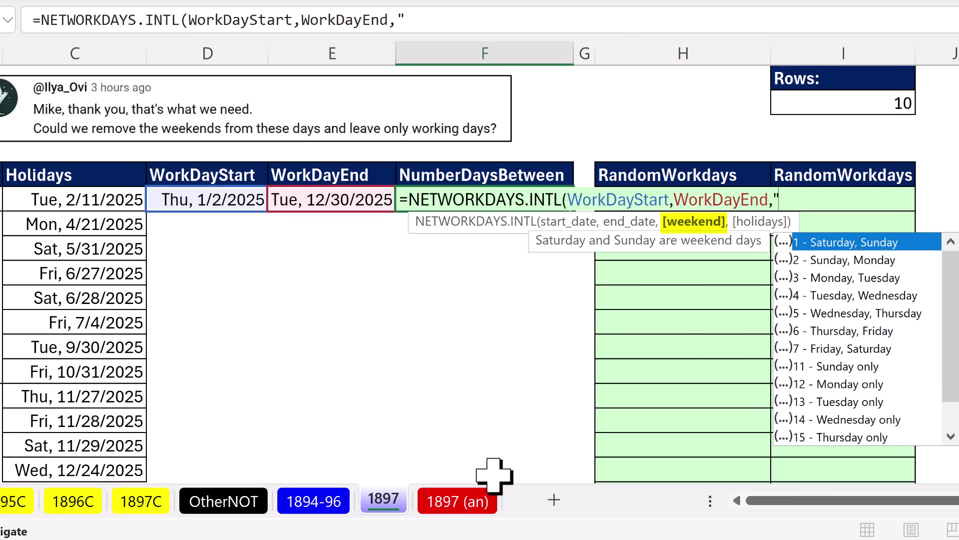
pyautogui.write('0010001')
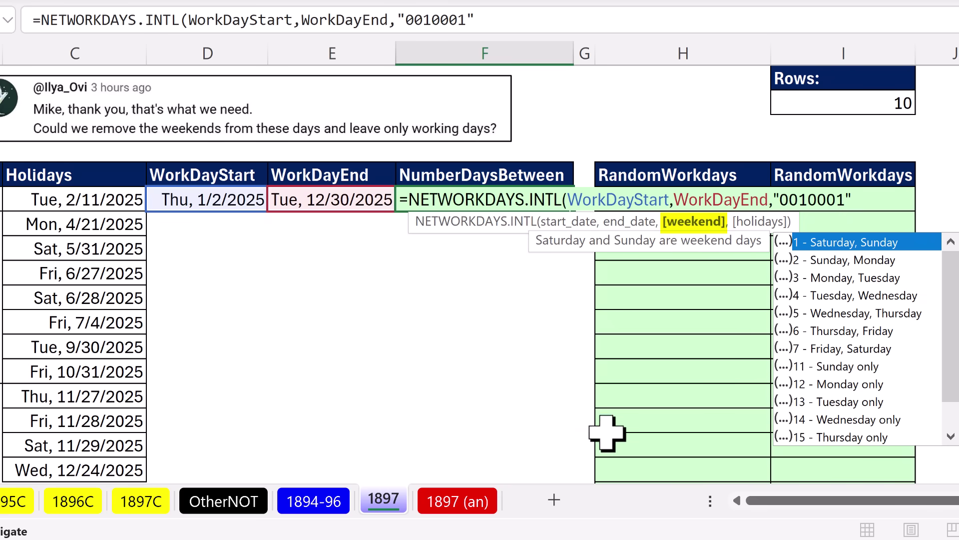
pyautogui.write(',')
pyautogui.moveTo(109, 199); pyautogui.dragTo(128, 394)
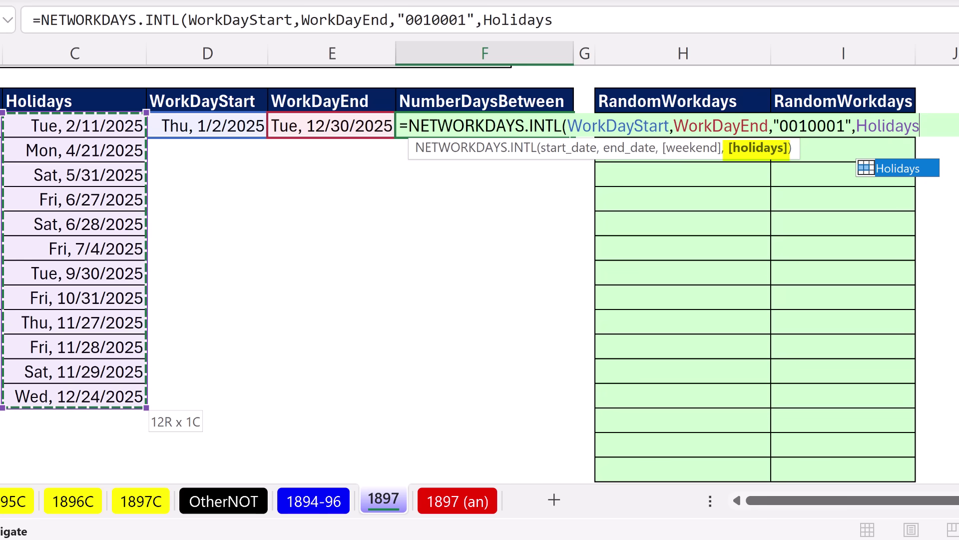
pyautogui.press('Return')
pyautogui.scroll(1, 510, 339)
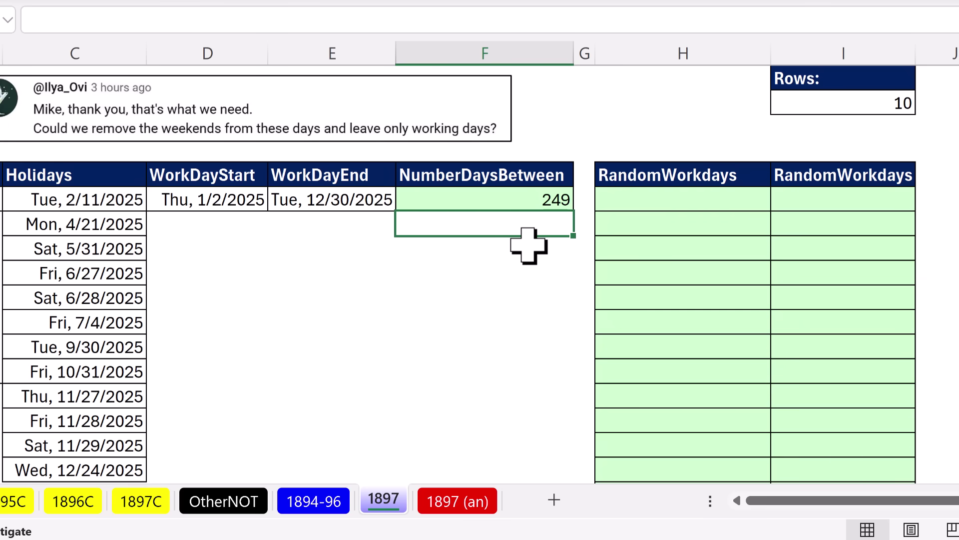
# In H5 begin =WORKDAY.INTL(WorkDayStart-1,RANDBETWEEN(1, …) for a random day offset
pyautogui.click(650, 199)
pyautogui.write('=work')
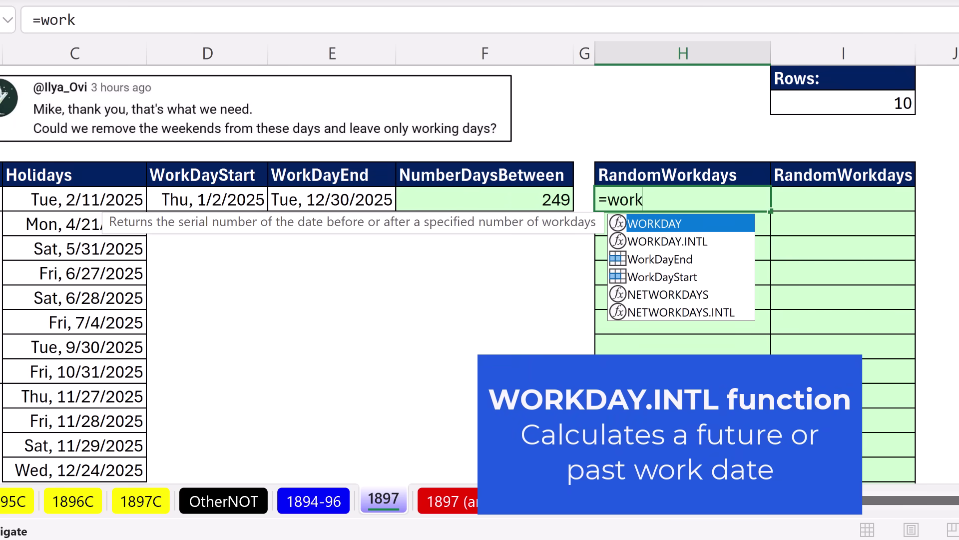
pyautogui.press('Down')
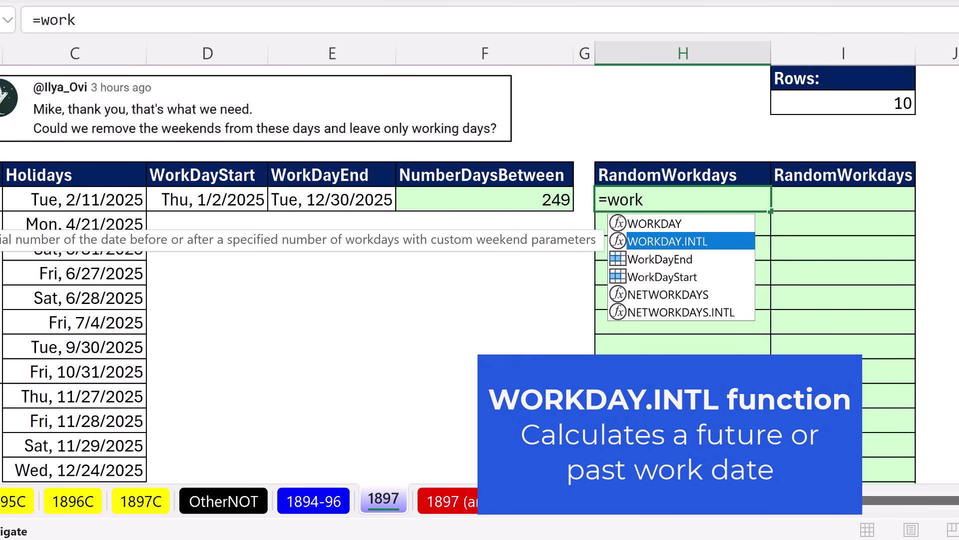
pyautogui.write('k')
pyautogui.press('Tab')
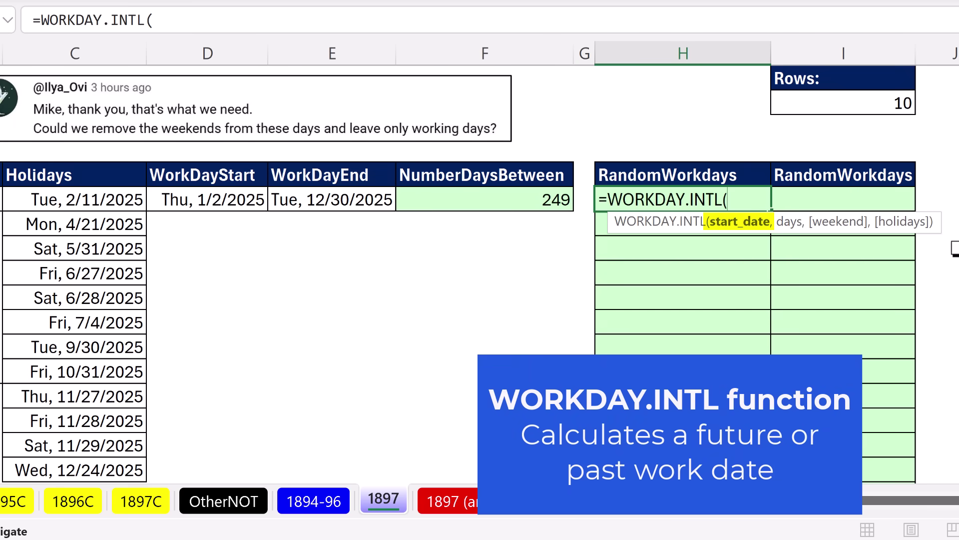
pyautogui.click(231, 204)
pyautogui.write(',')
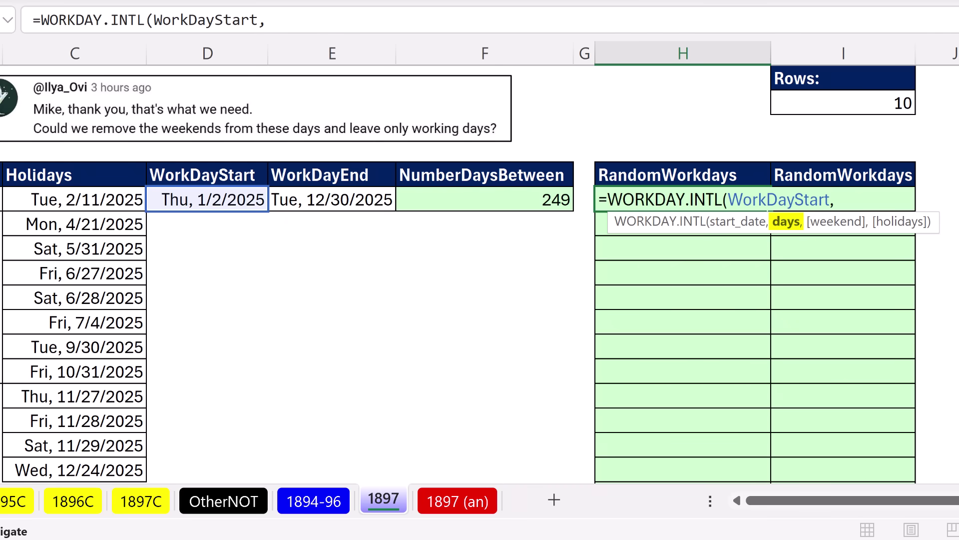
pyautogui.write('ran')
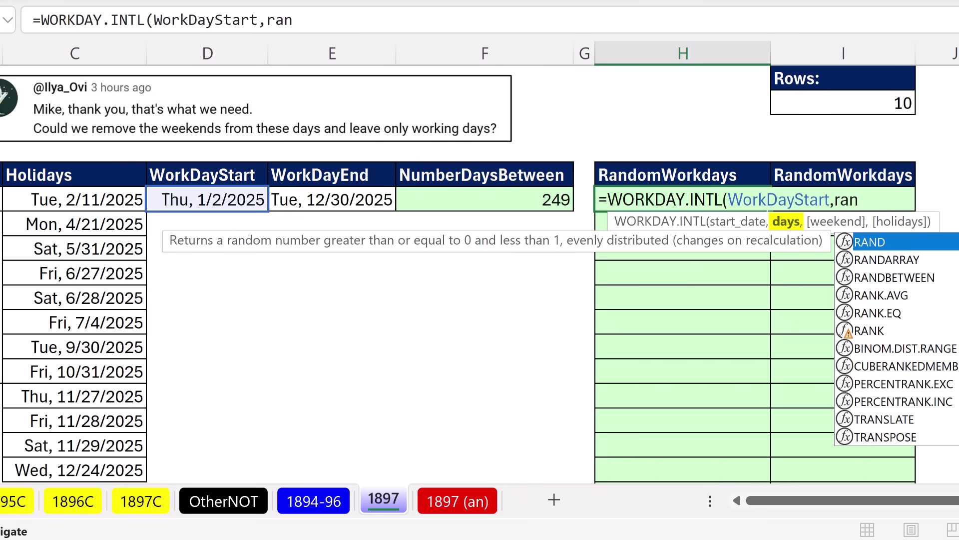
pyautogui.press('Down')
pyautogui.press('Down')
pyautogui.press('Tab')
pyautogui.write('1')
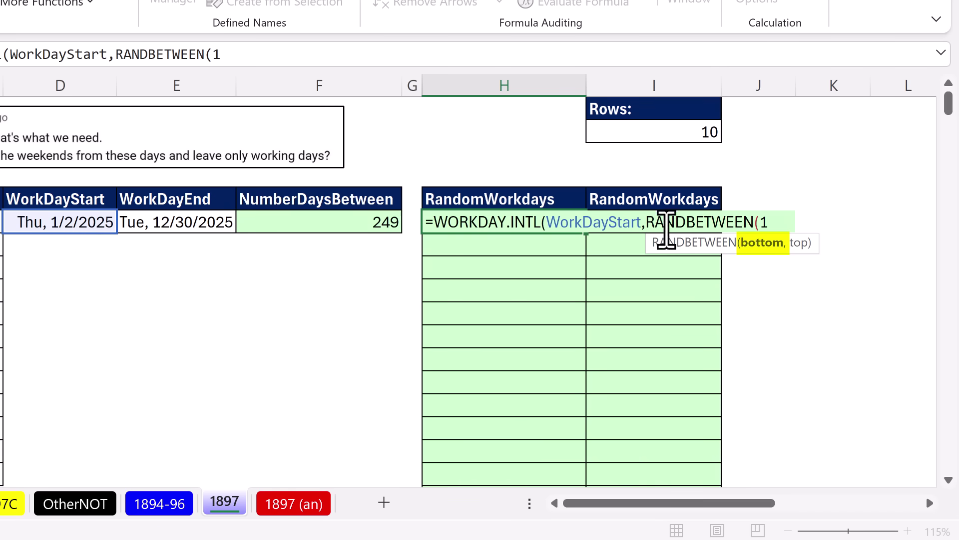
pyautogui.click(642, 230)
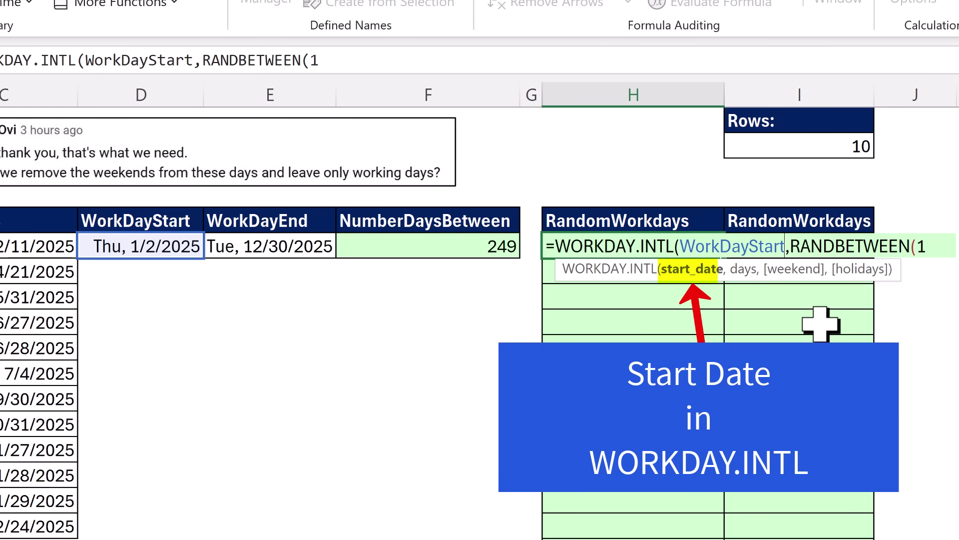
pyautogui.write('-1')
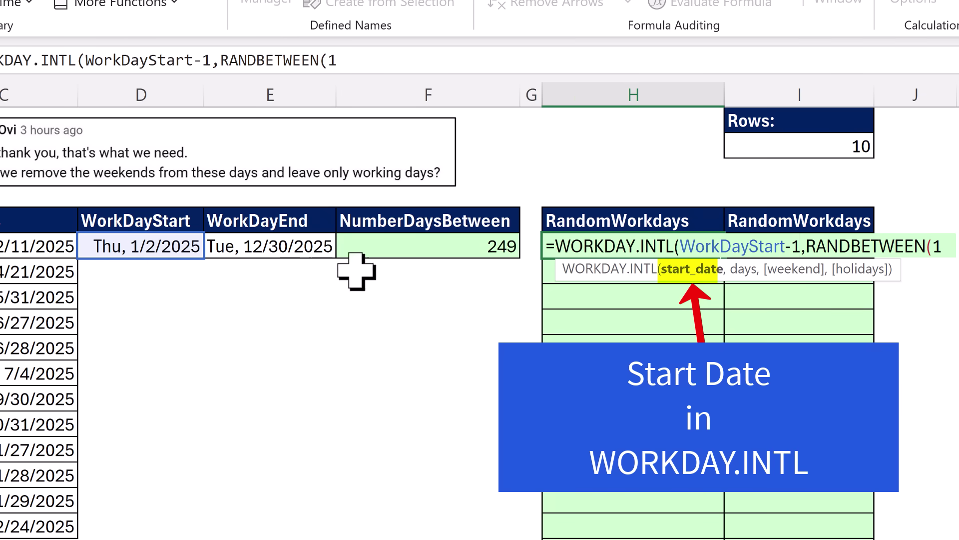
# Complete it with NumberDaysBetween as the upper limit, weekend "0010001" and the Holidays list
pyautogui.write(',')
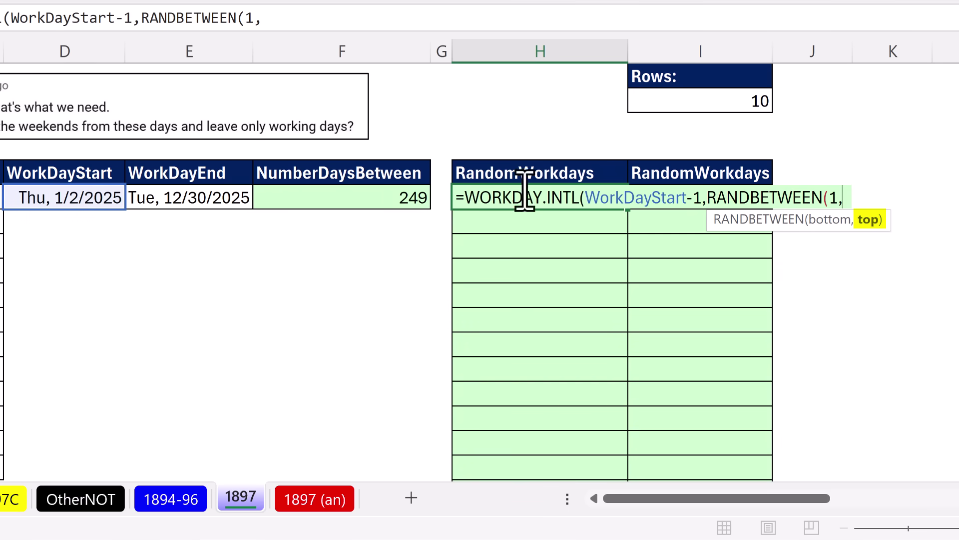
pyautogui.click(365, 198)
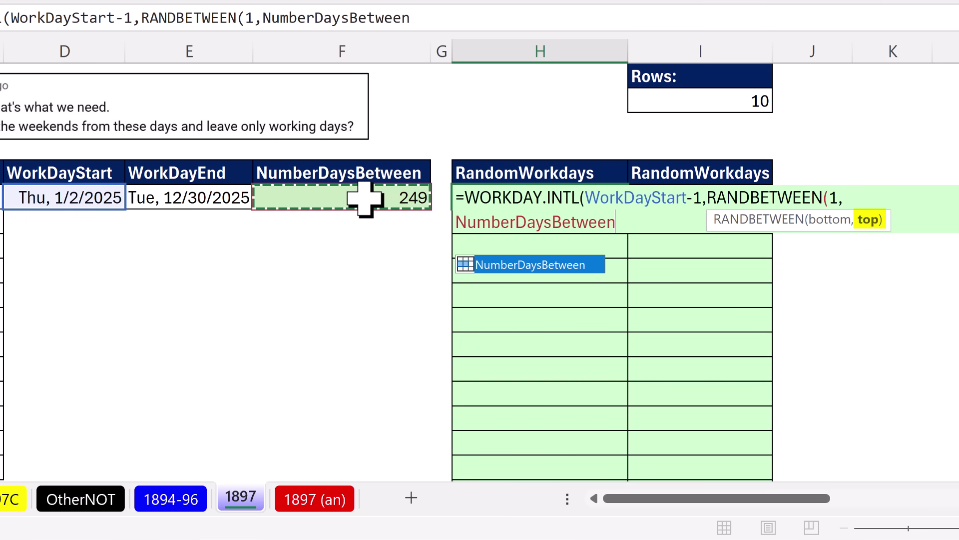
pyautogui.write(')')
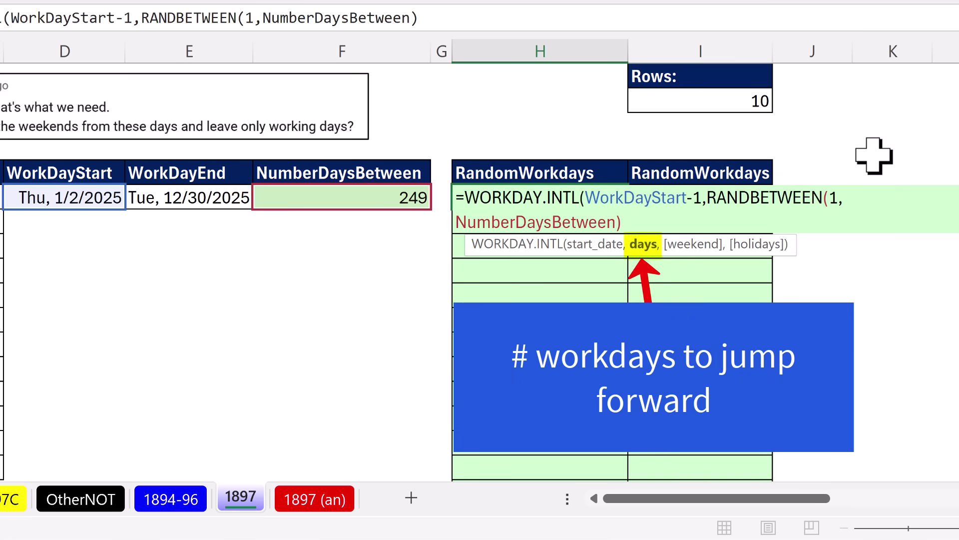
pyautogui.write(',')
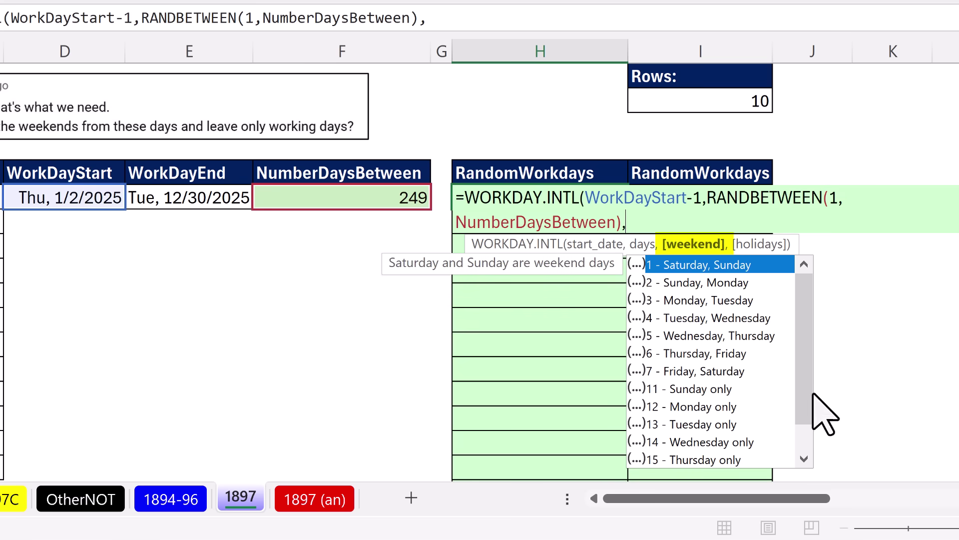
pyautogui.write('"')
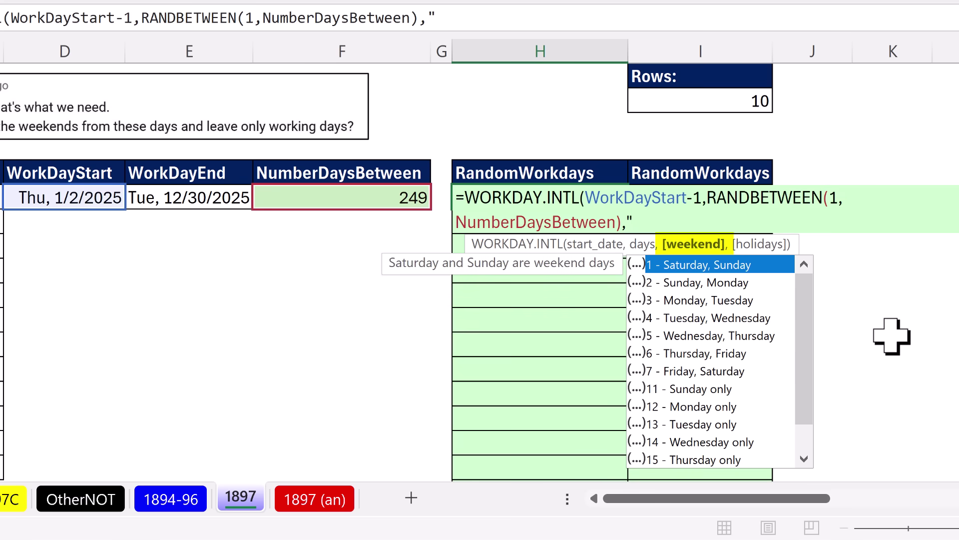
pyautogui.write('0010000')
pyautogui.press('BackSpace')
pyautogui.write('1",')
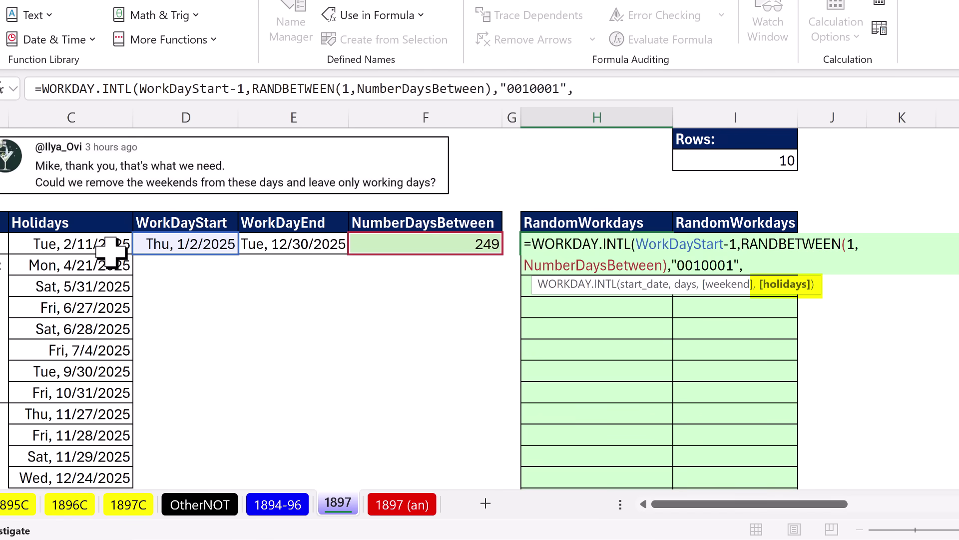
pyautogui.click(96, 242)
pyautogui.moveTo(100, 389); pyautogui.dragTo(109, 485)
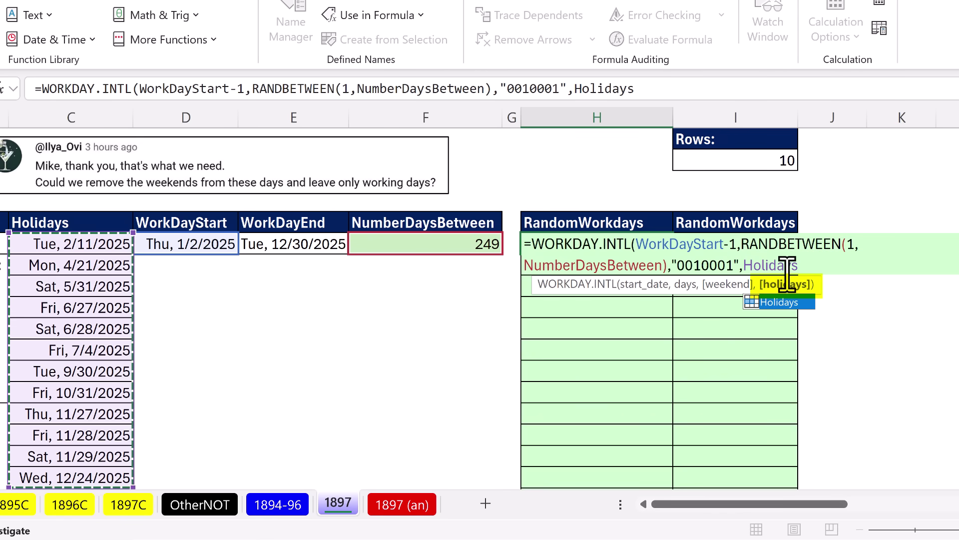
pyautogui.write(')')
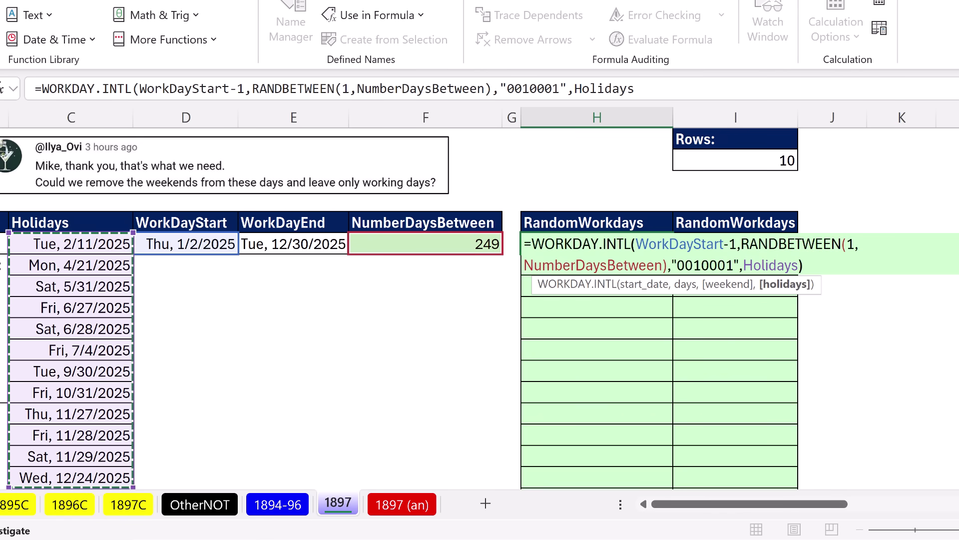
pyautogui.hotkey('ctrl', 'Return')
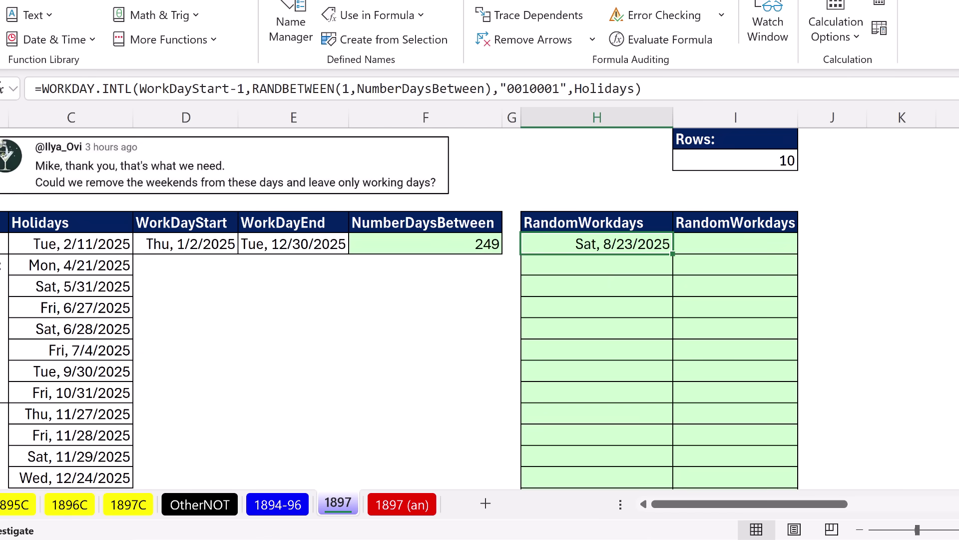
# Fill H5's formula down column H and recalculate three times for fresh random dates
pyautogui.scroll(-1, 685, 208)
pyautogui.moveTo(672, 190); pyautogui.dragTo(655, 452)
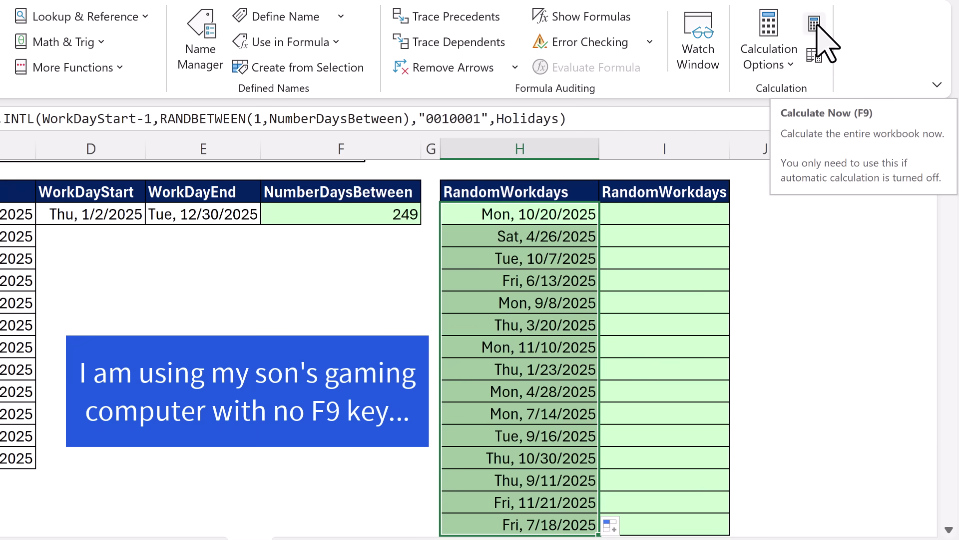
pyautogui.click(814, 23)
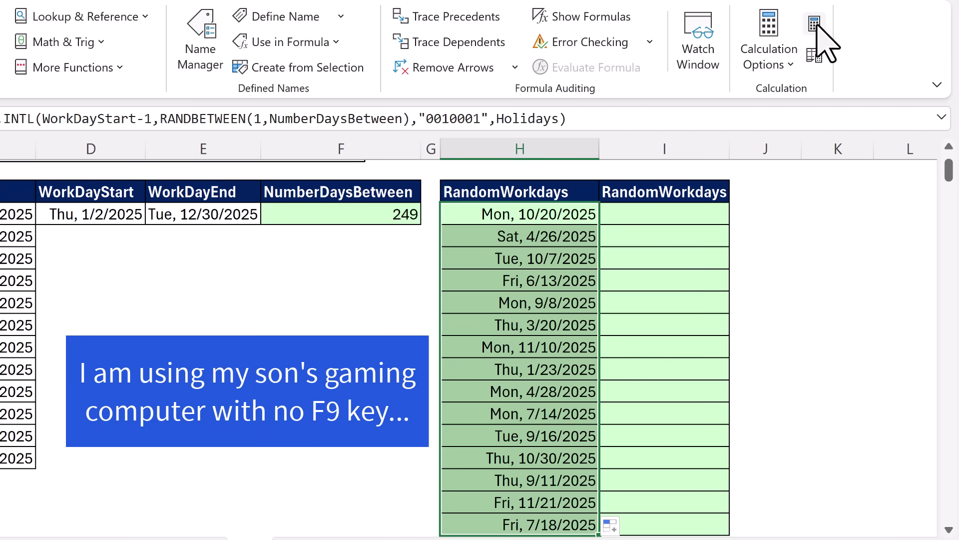
pyautogui.click(814, 22)
pyautogui.click(814, 23)
pyautogui.scroll(1, 729, 367)
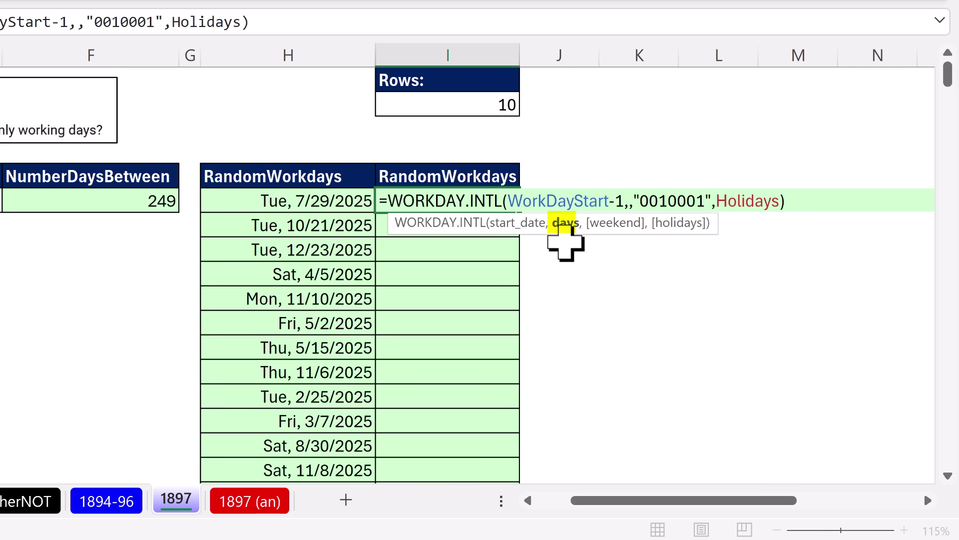
# In I5 use RANDARRAY(I2,,1,NumberDaysBetween,1) as WORKDAY.INTL's days argument to spill ten workdays
pyautogui.write('rand')
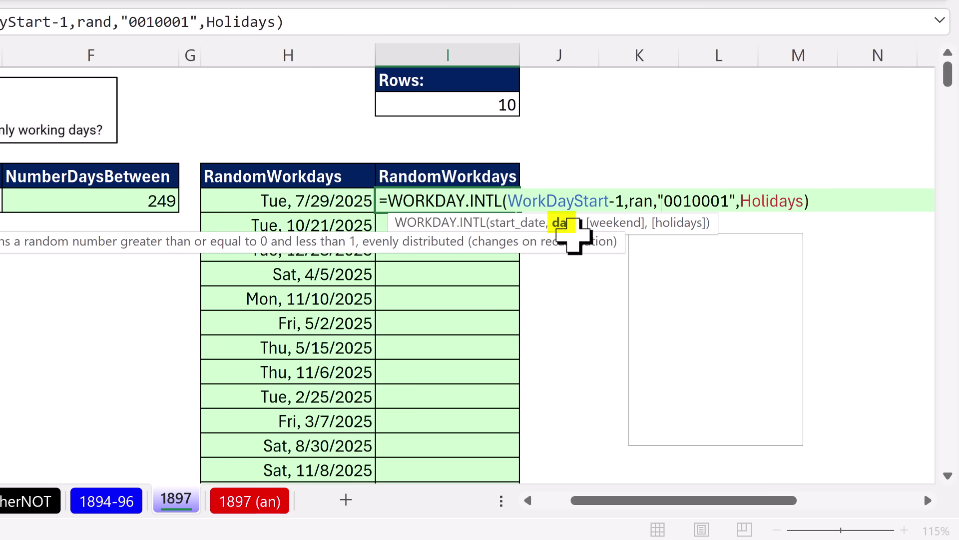
pyautogui.press('Down')
pyautogui.press('Tab')
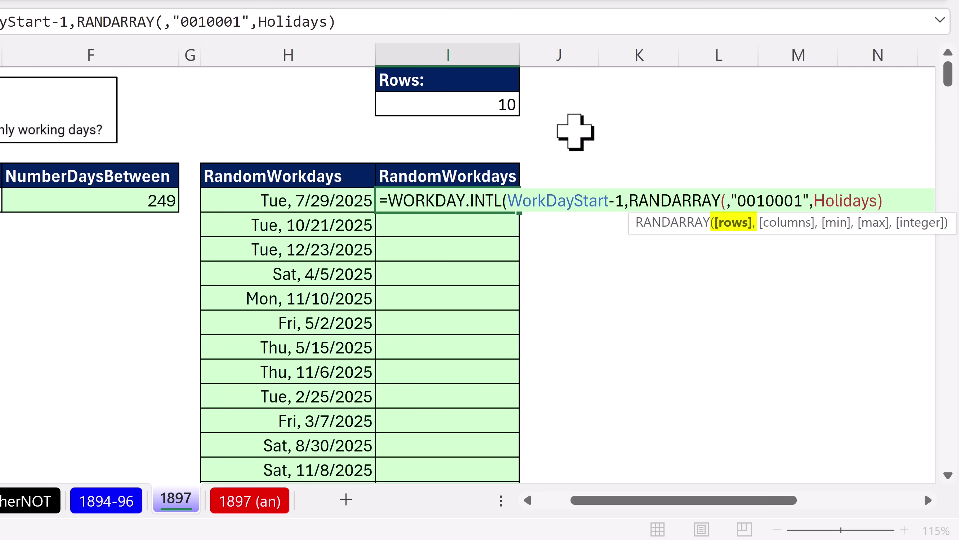
pyautogui.click(460, 97)
pyautogui.write(',')
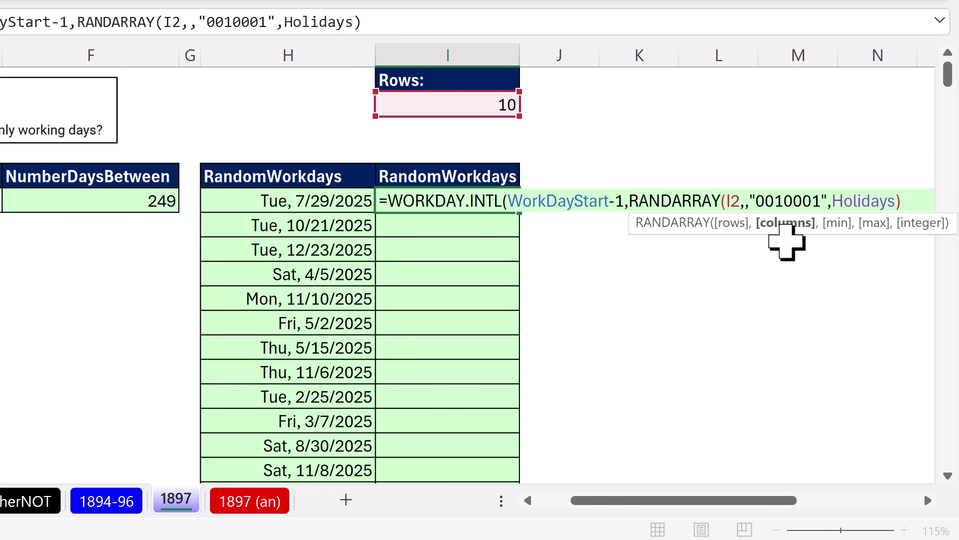
pyautogui.write(',')
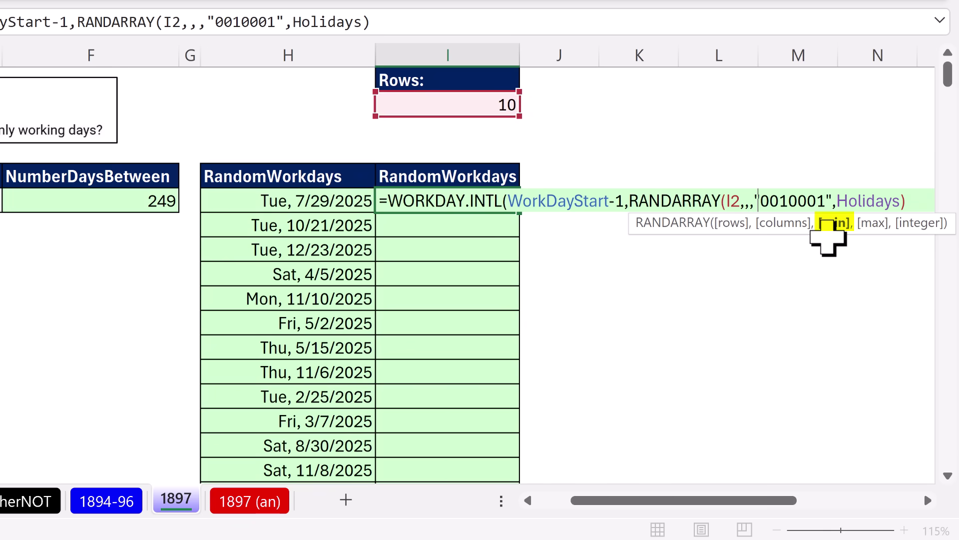
pyautogui.write('1,')
pyautogui.click(113, 202)
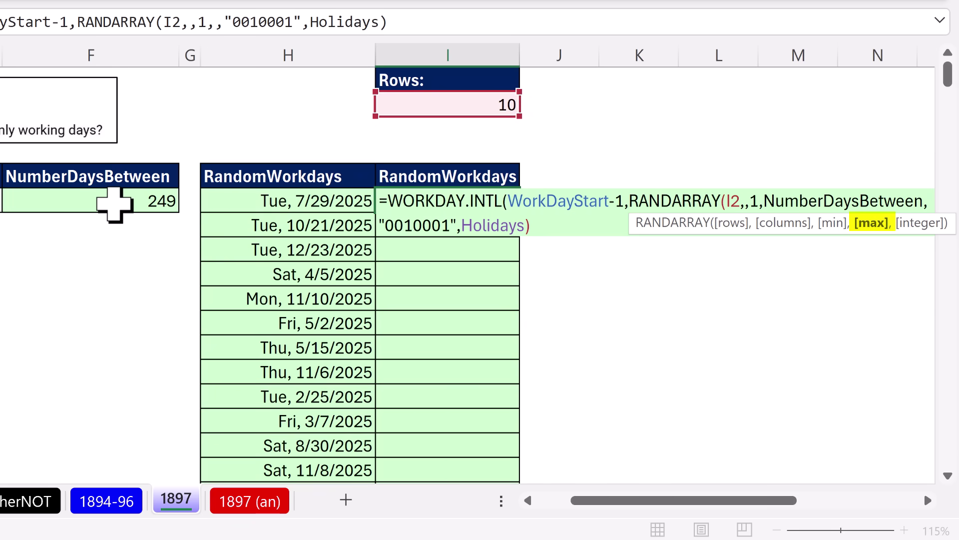
pyautogui.write(',')
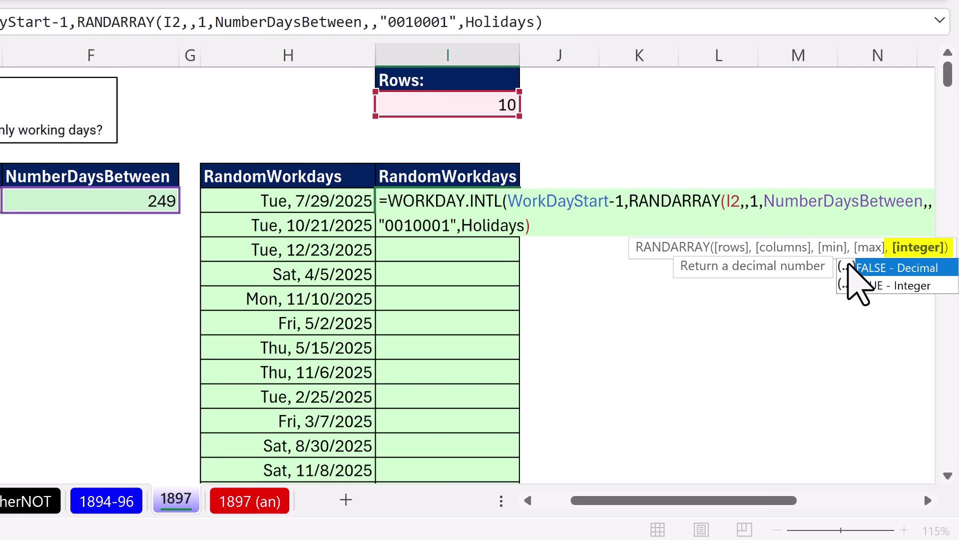
pyautogui.write('1)')
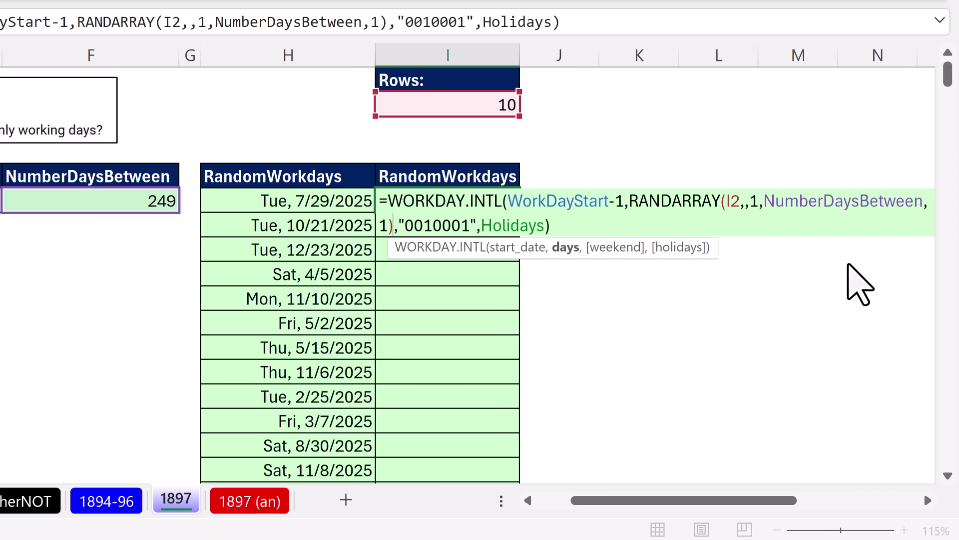
pyautogui.click(566, 247)
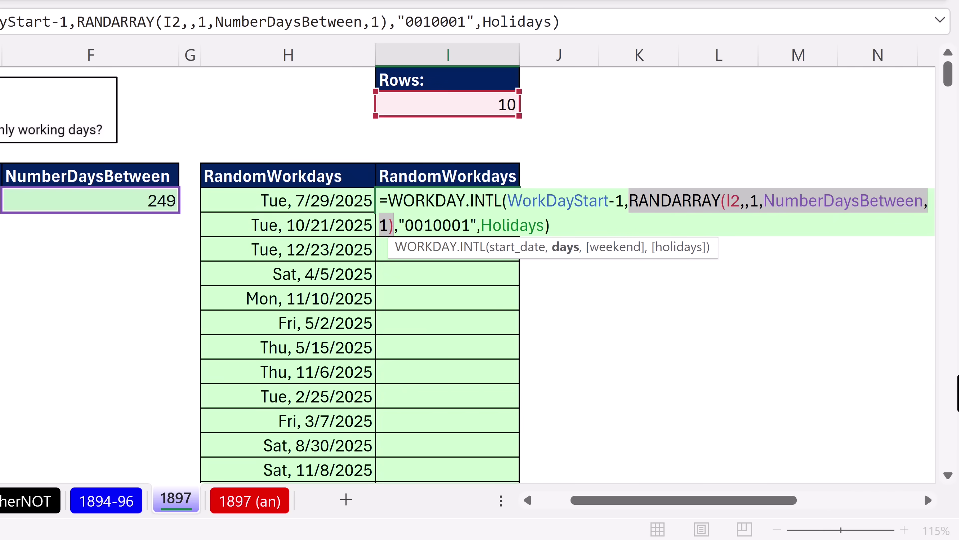
pyautogui.hotkey('ctrl', 'Return')
# Change the Rows value in I2 from 10 to 5
pyautogui.click(501, 102)
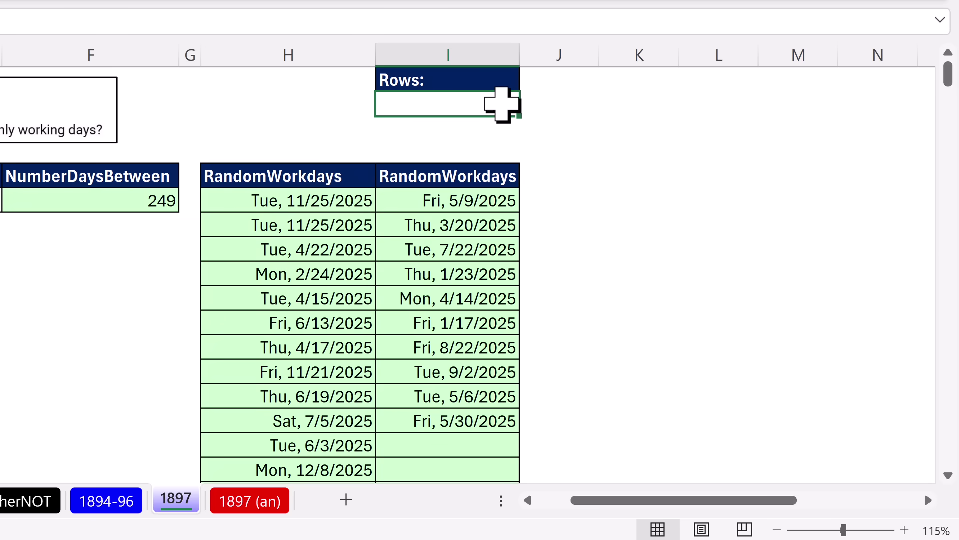
pyautogui.press('BackSpace')
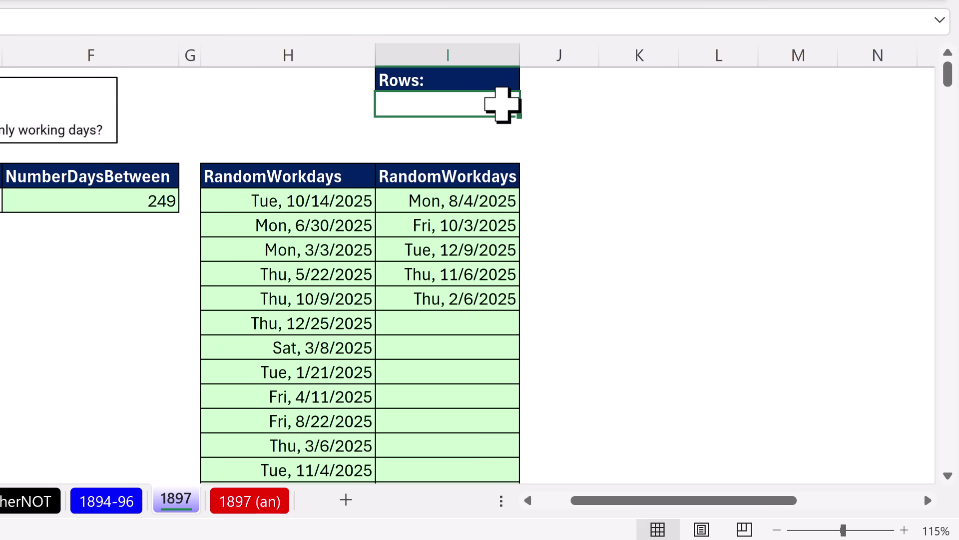
pyautogui.write('5')
pyautogui.hotkey('ctrl', 'Return')
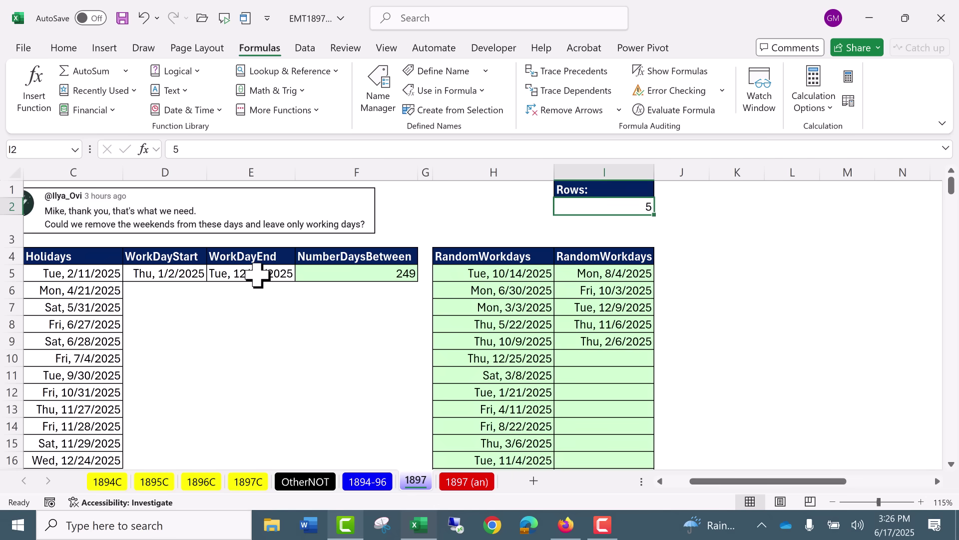
# Set the WorkDayEnd date in E5 to 7/5/2025
pyautogui.click(257, 274)
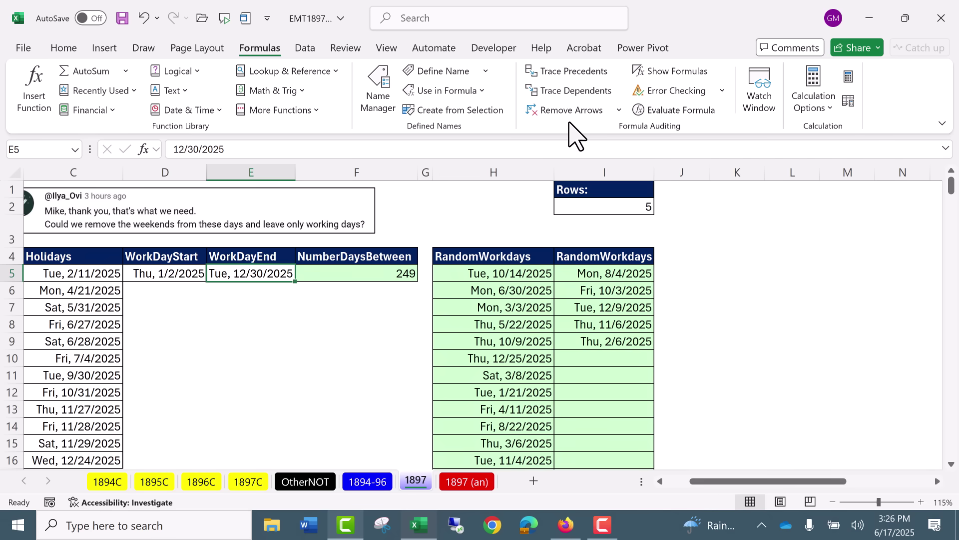
pyautogui.write('7/')
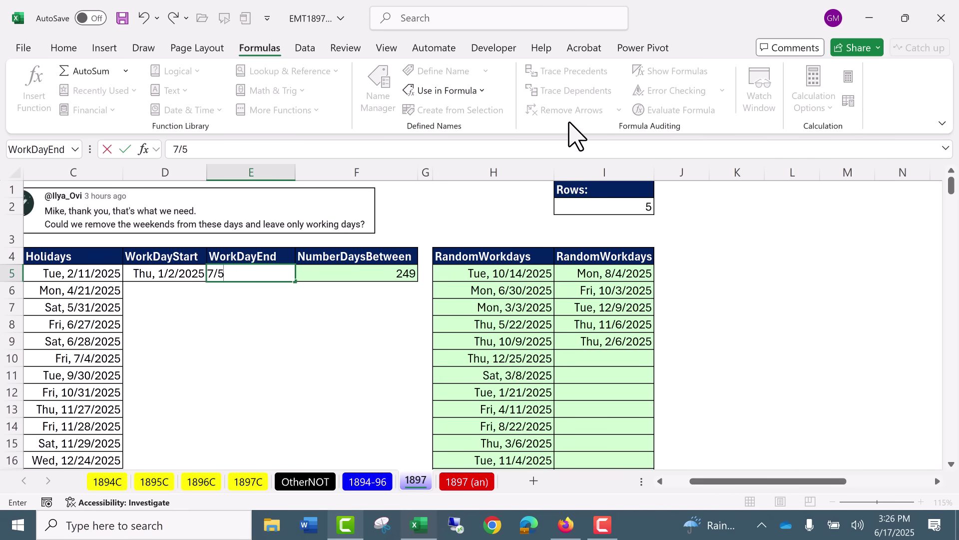
pyautogui.write('5')
pyautogui.hotkey('ctrl', 'Return')
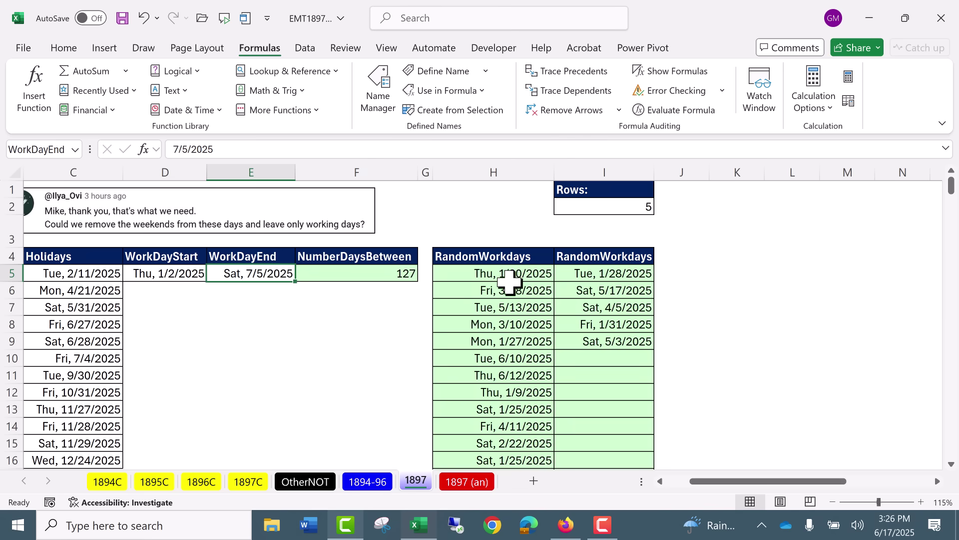
pyautogui.doubleClick(387, 274)
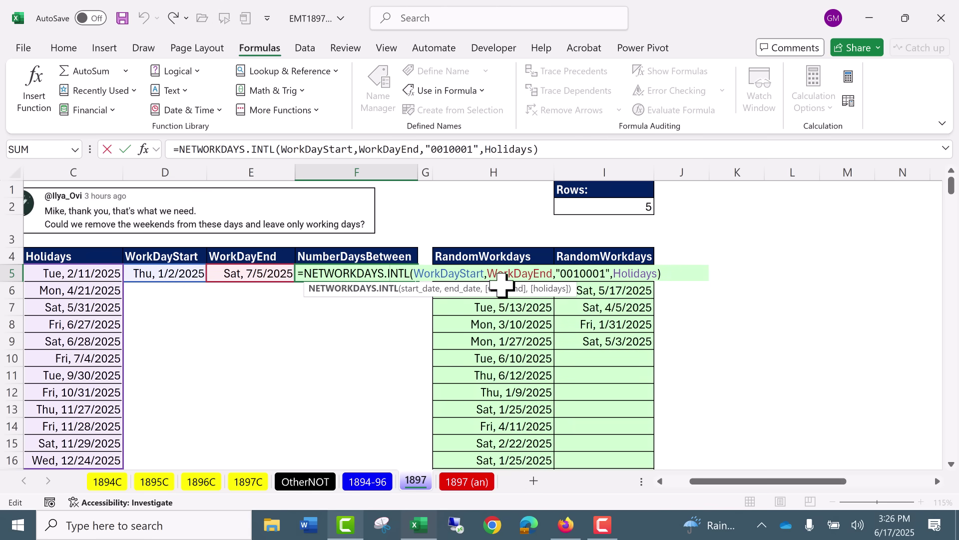
pyautogui.press('Escape')
pyautogui.click(497, 276)
pyautogui.doubleClick(497, 275)
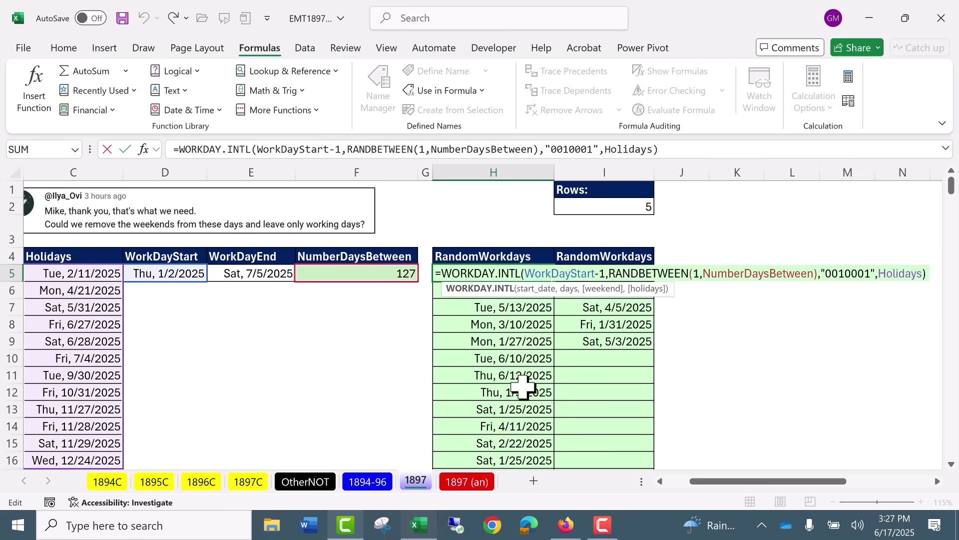
pyautogui.press('Escape')
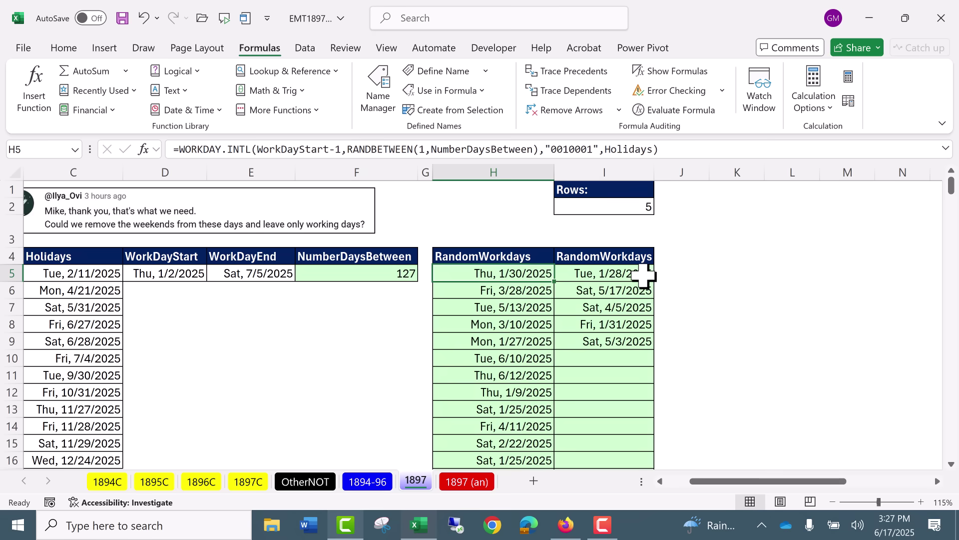
pyautogui.click(647, 274)
pyautogui.doubleClick(648, 275)
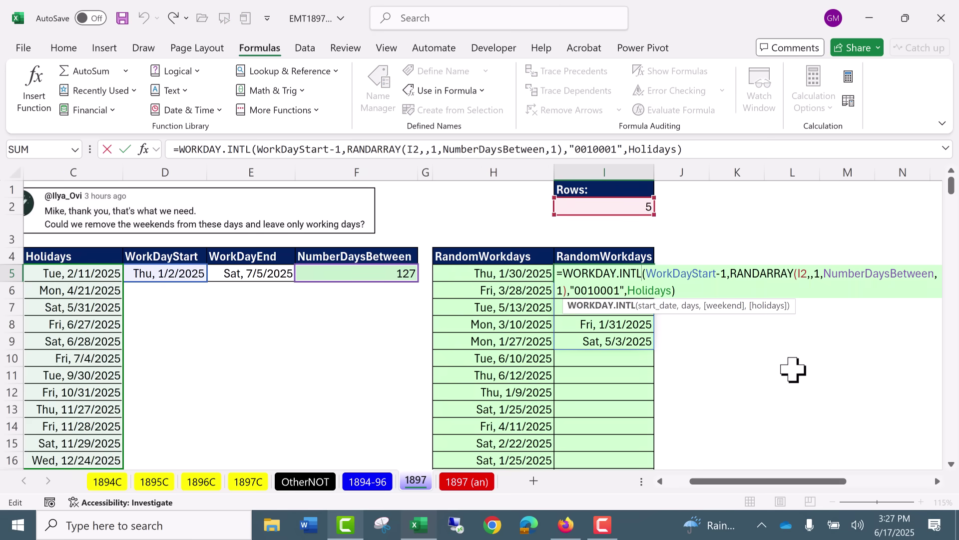